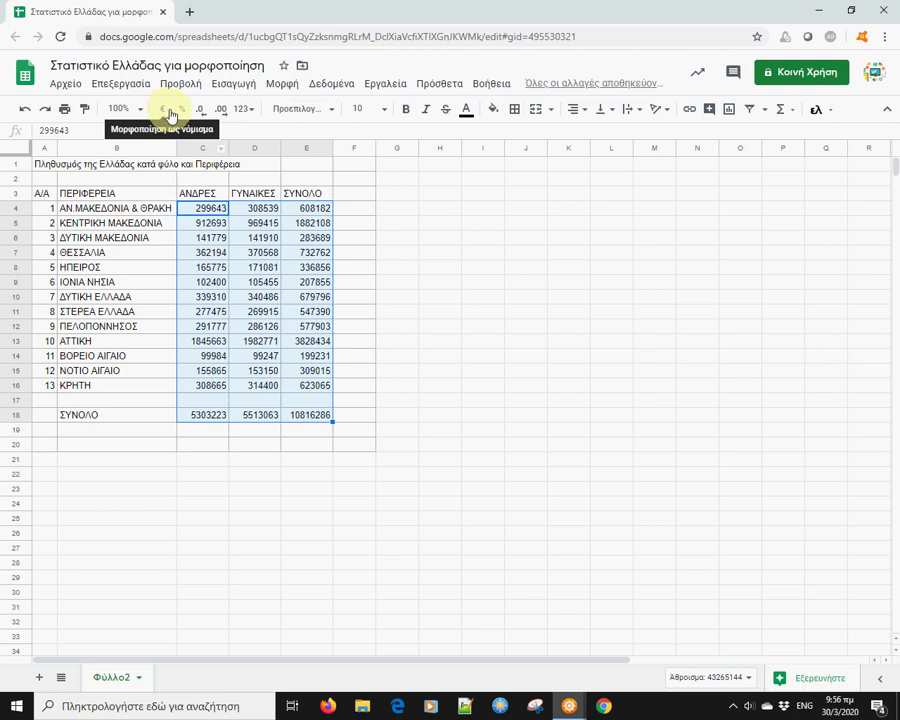
Apply the custom number format #,##0 to the population figures in C4:E18
left_click(284, 88)
mouse_move(301, 148)
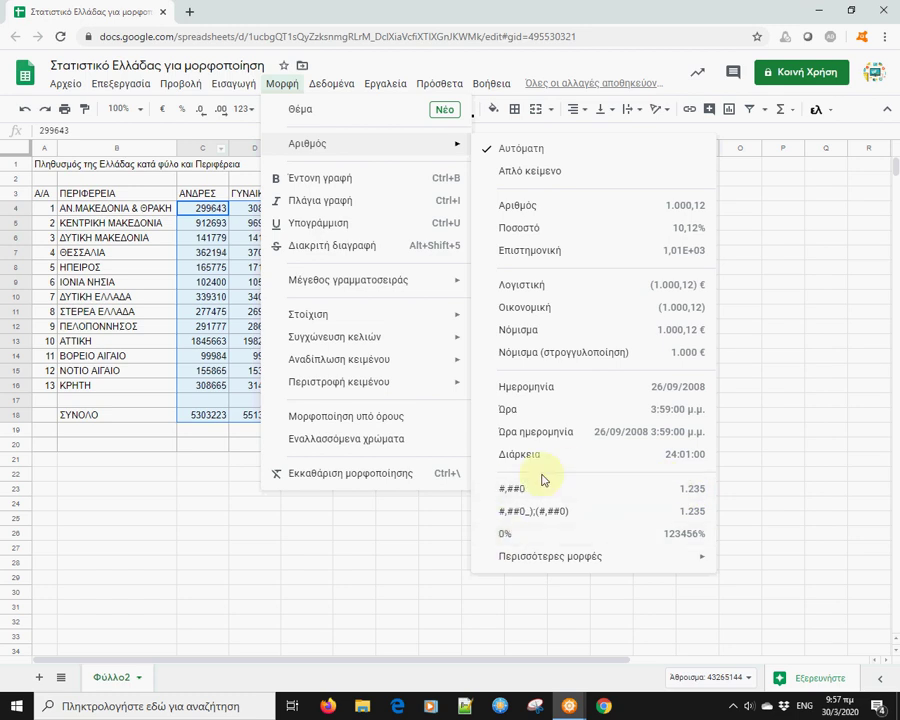
mouse_move(549, 562)
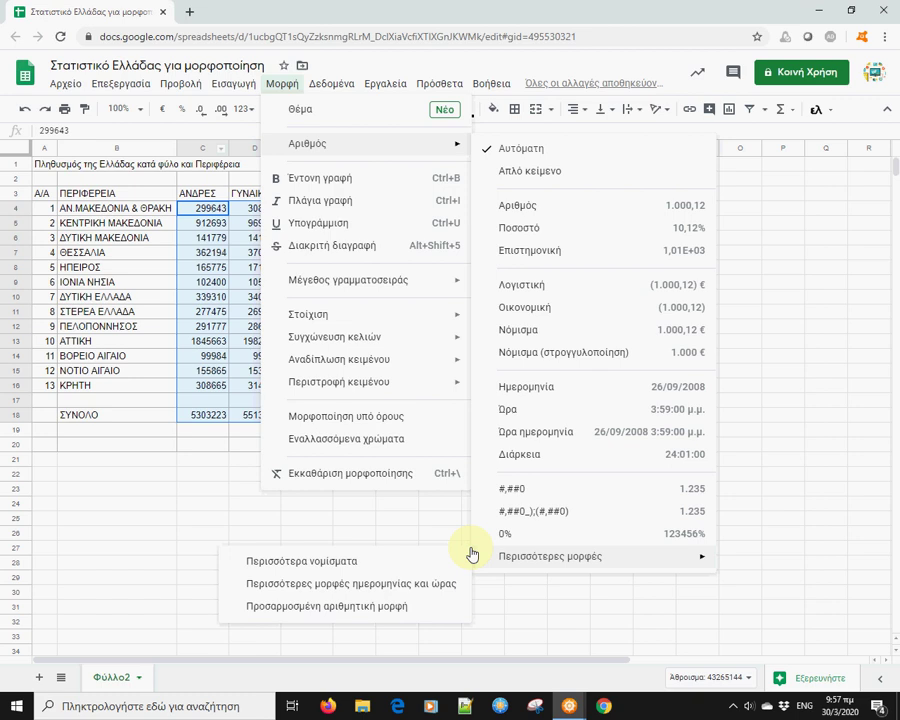
left_click(335, 610)
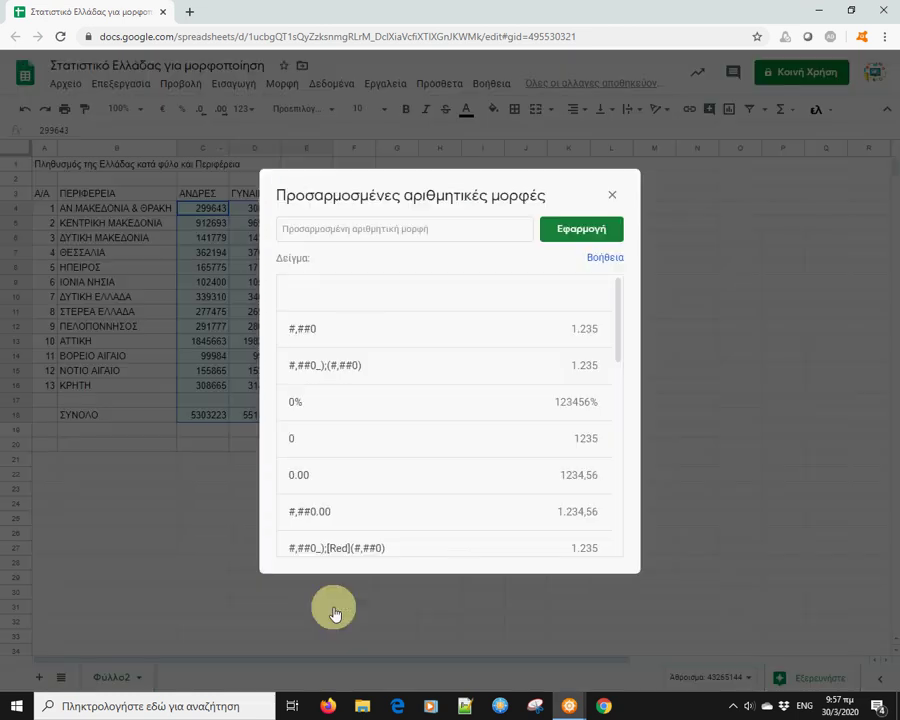
scroll(430, 422, "down", 4)
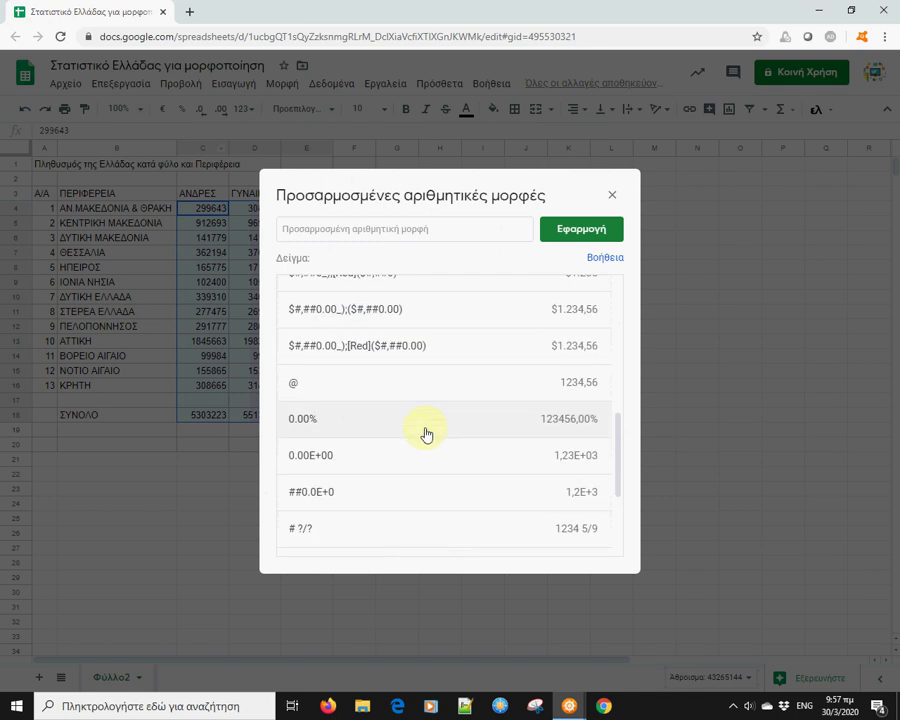
scroll(426, 432, "down", 3)
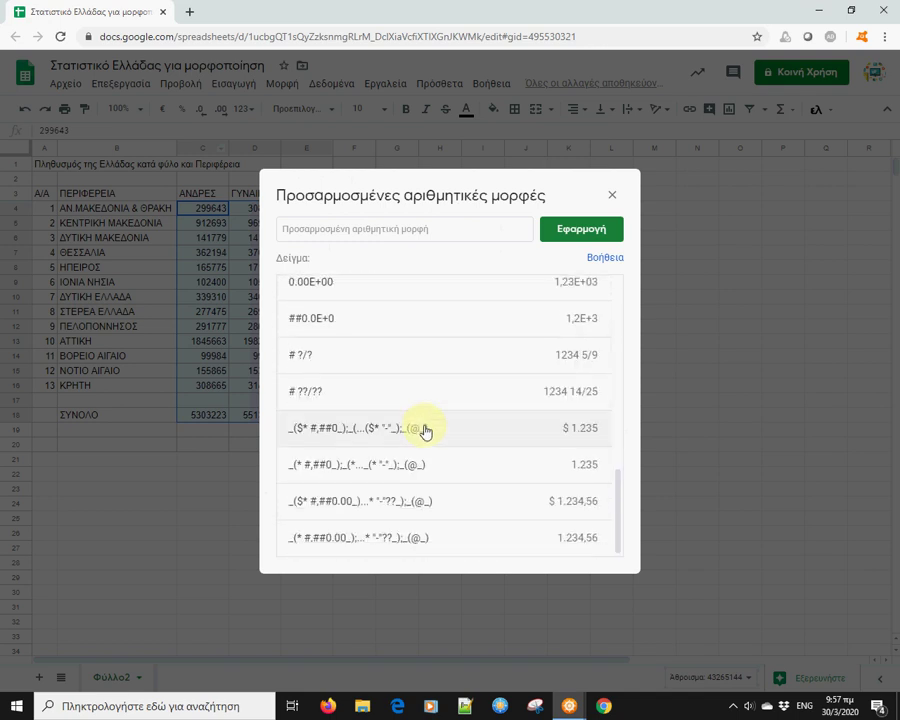
scroll(425, 428, "up", 10)
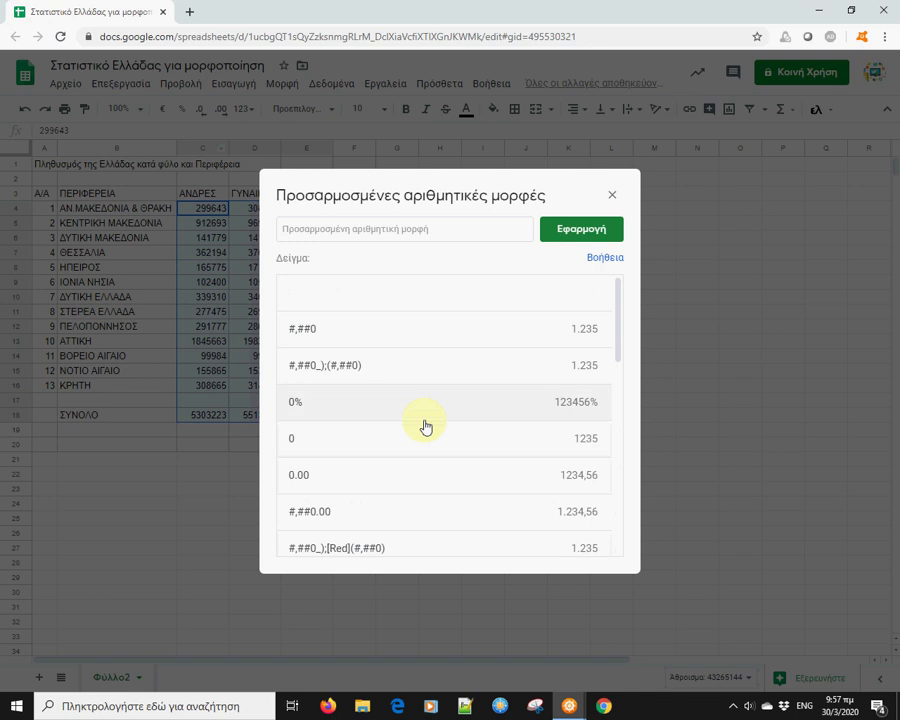
left_click(326, 231)
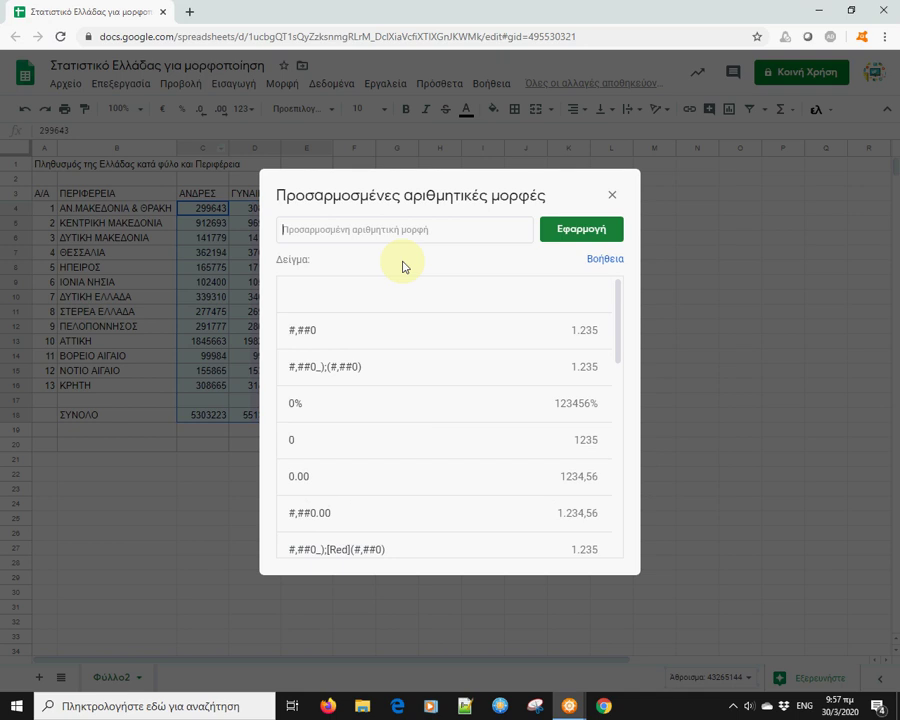
type("#")
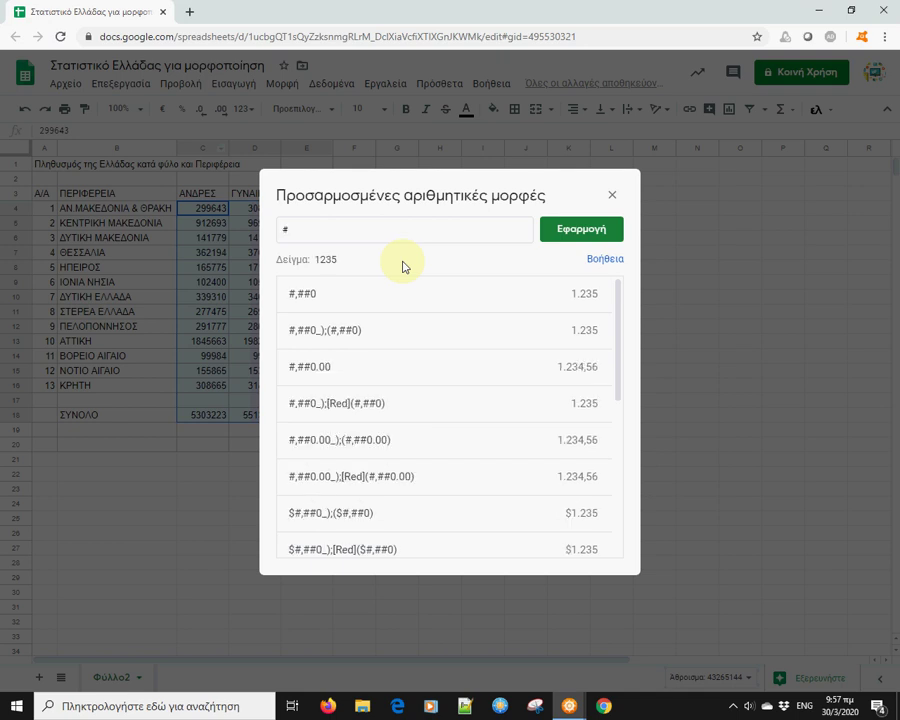
type(".")
type("##0")
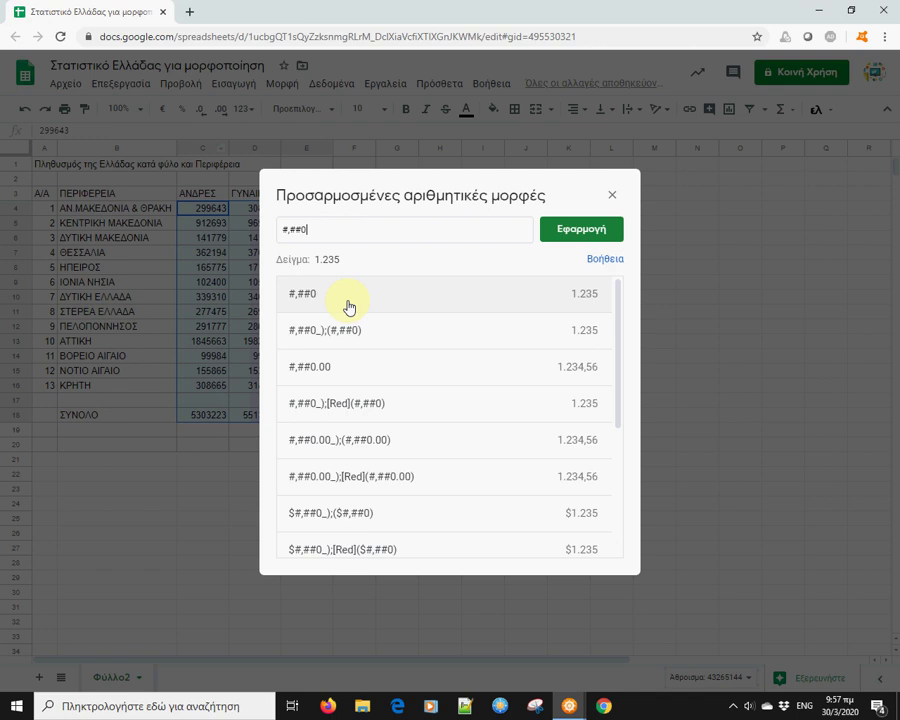
left_click(585, 230)
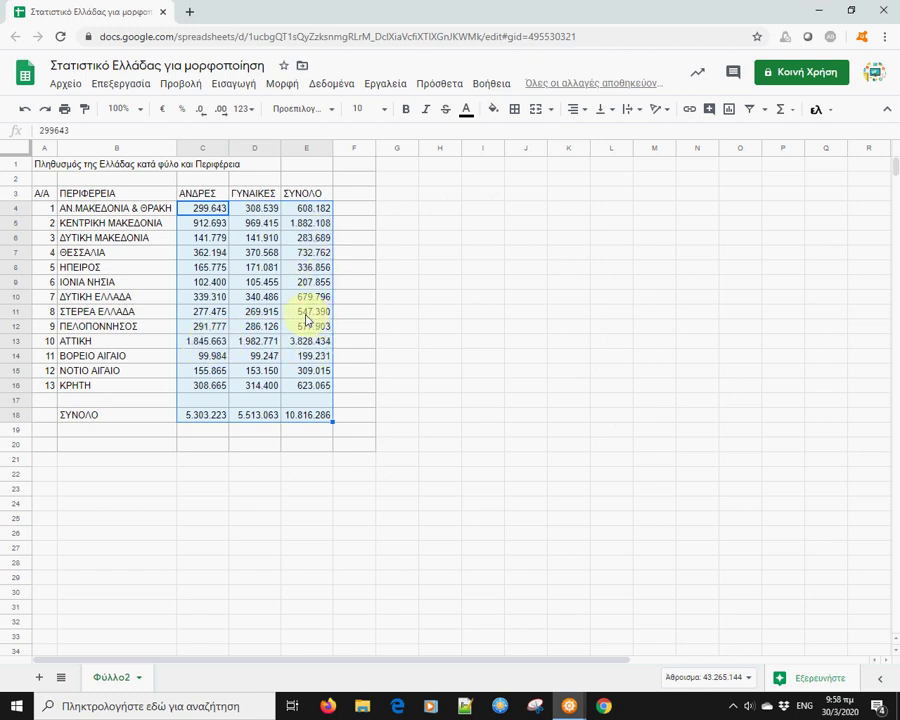
left_click(392, 386)
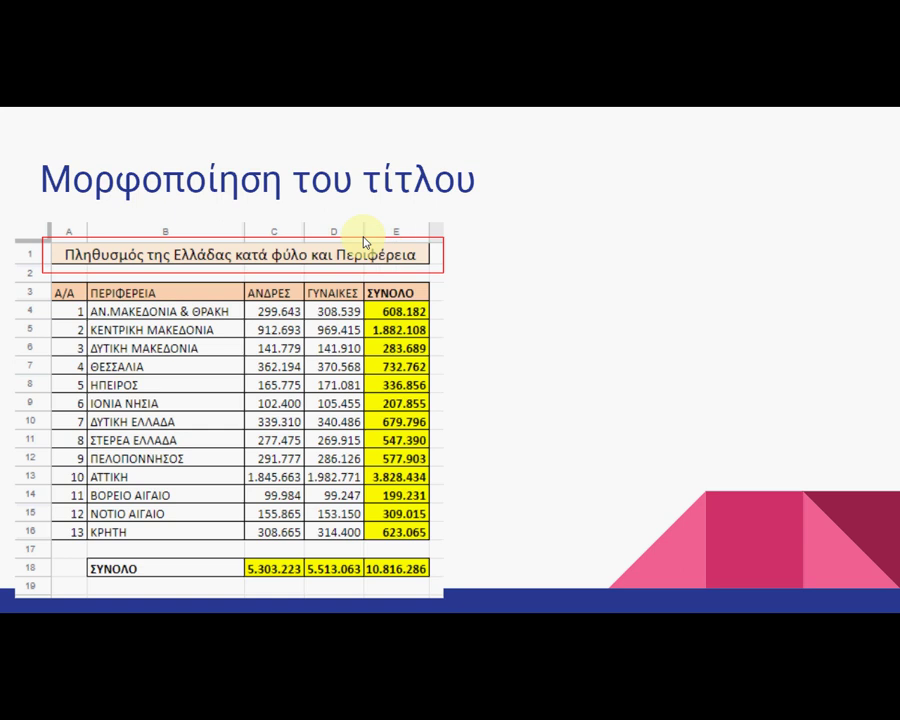
Switch back to the Google Sheets spreadsheet, merge cells A1:E1 and centre the title horizontally
key("alt+Tab")
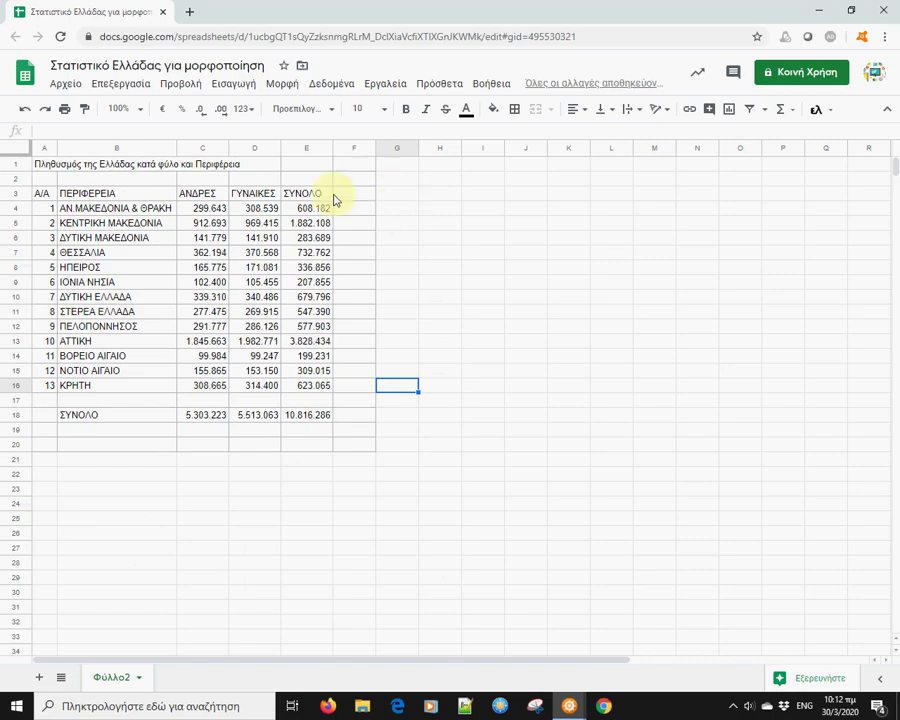
left_click(51, 168)
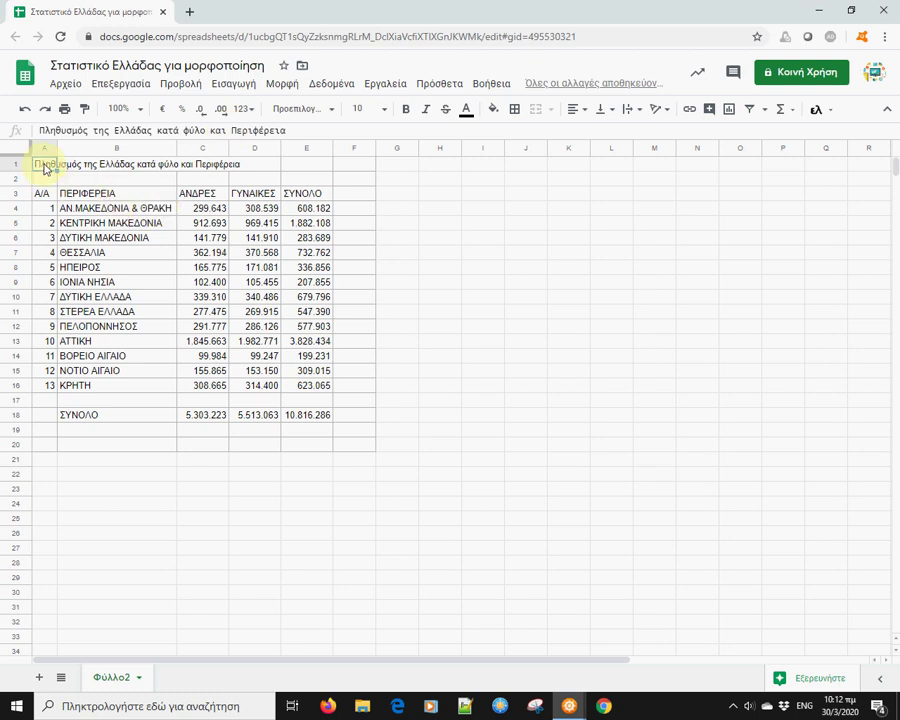
left_click_drag(44, 165, 307, 171)
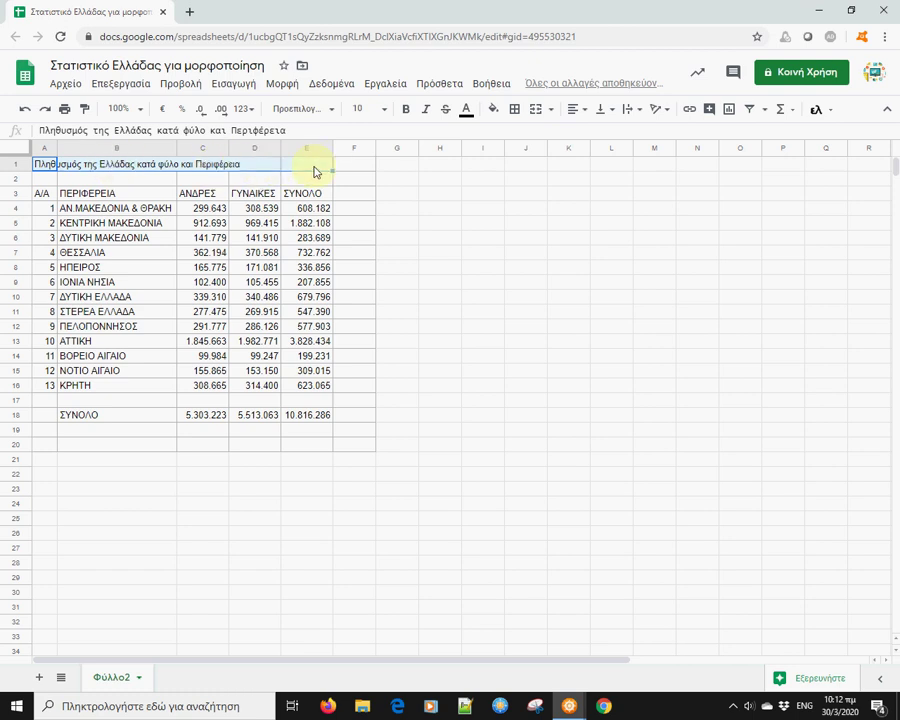
left_click(538, 114)
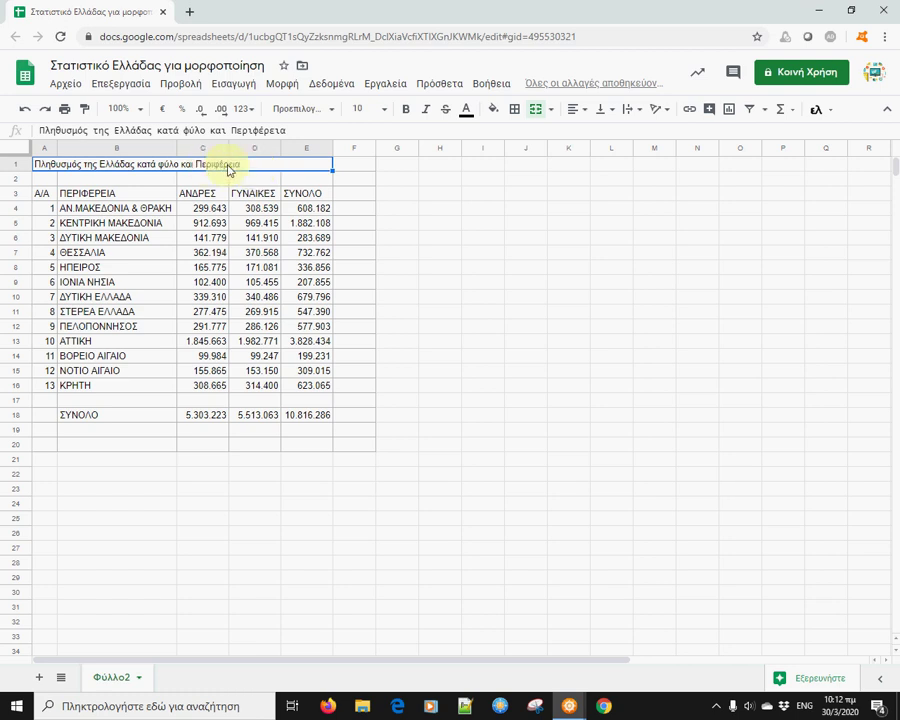
left_click(577, 110)
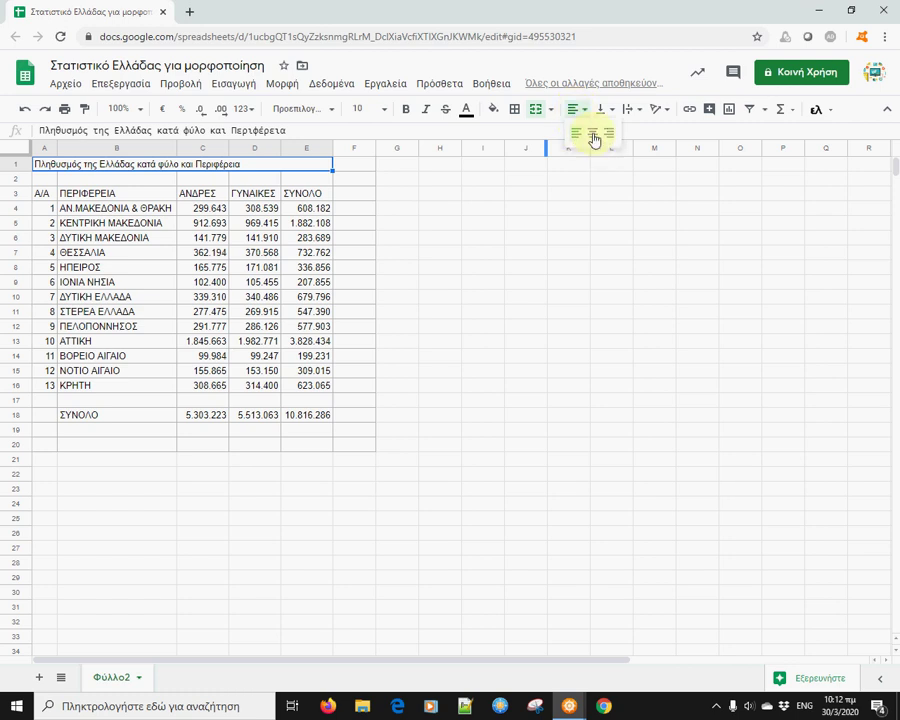
left_click(593, 136)
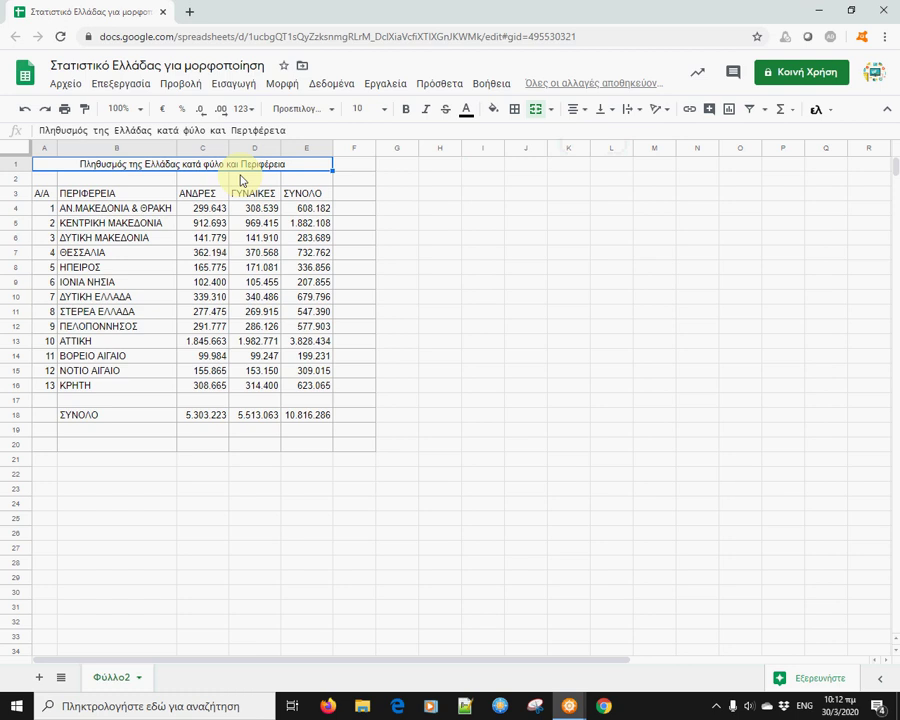
Set the merged title's font size to 14 and fill its cell with light yellow
left_click(386, 113)
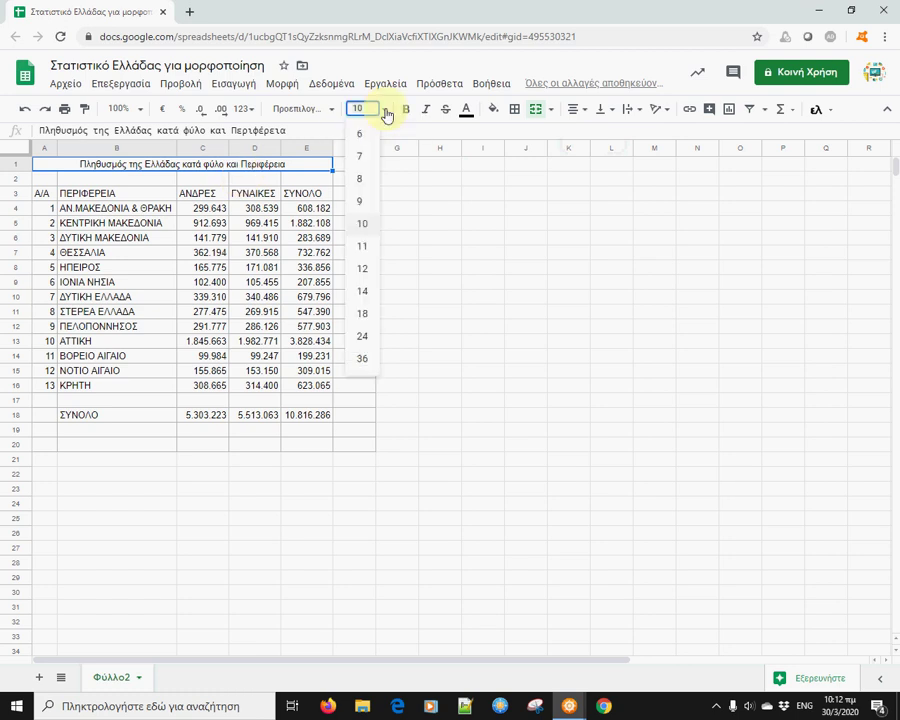
left_click(362, 292)
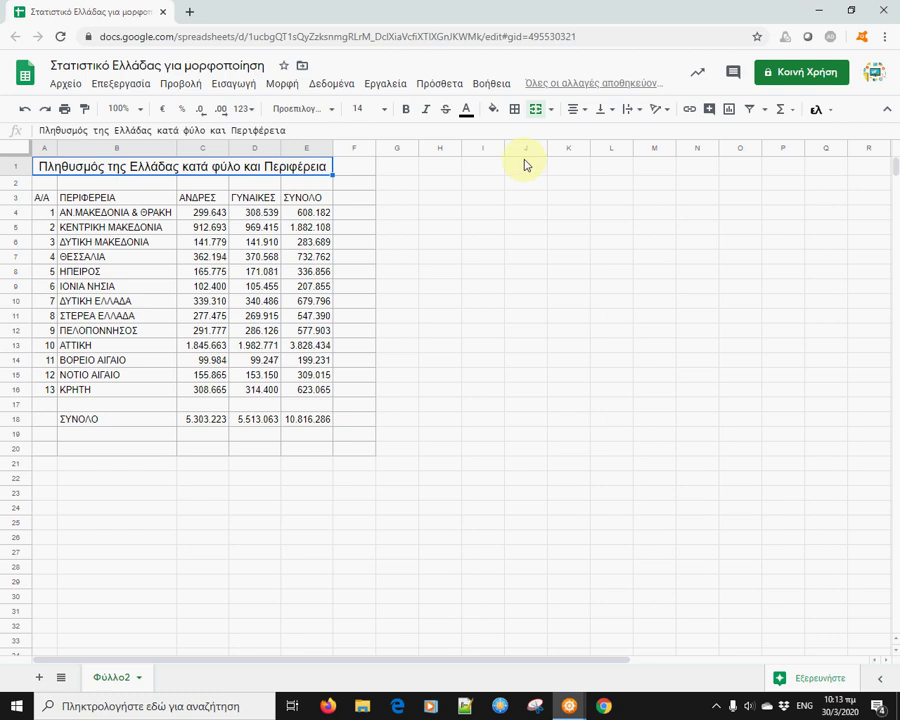
left_click(493, 110)
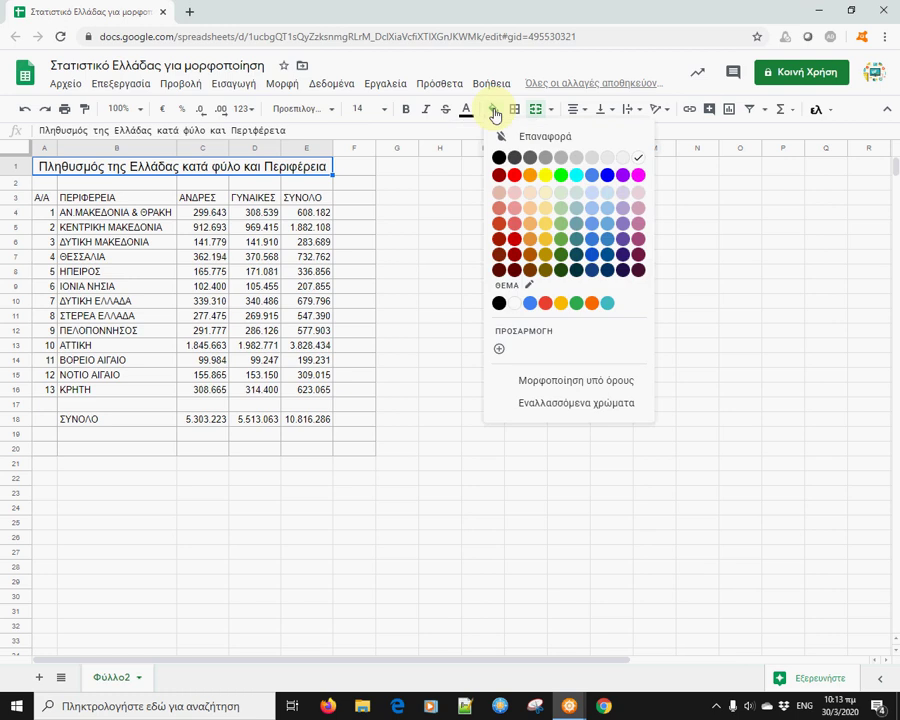
left_click(546, 201)
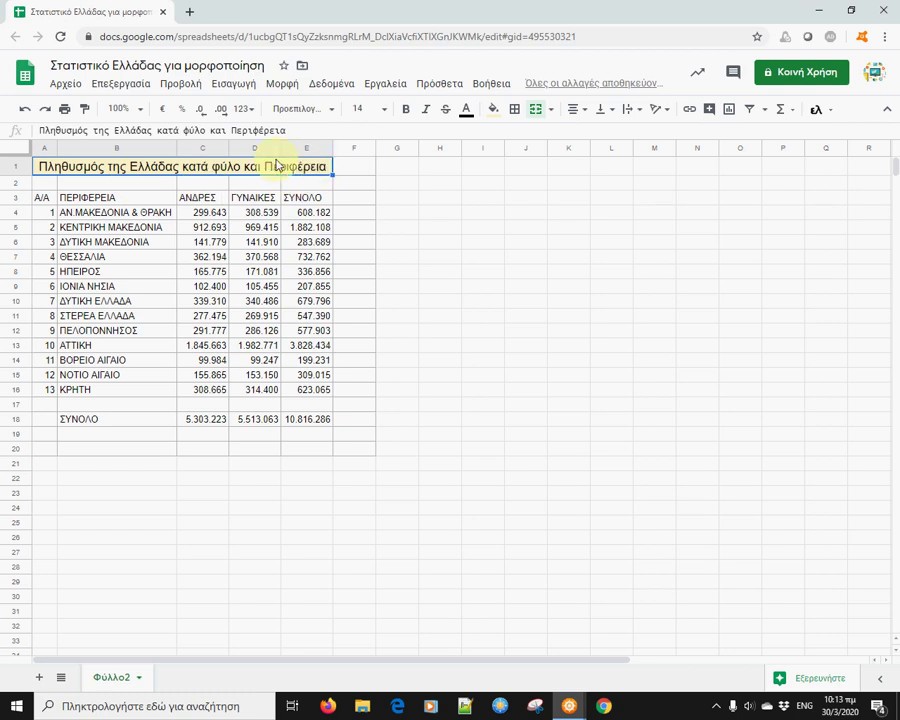
Apply all borders to the merged title cell and colour them black
left_click(515, 112)
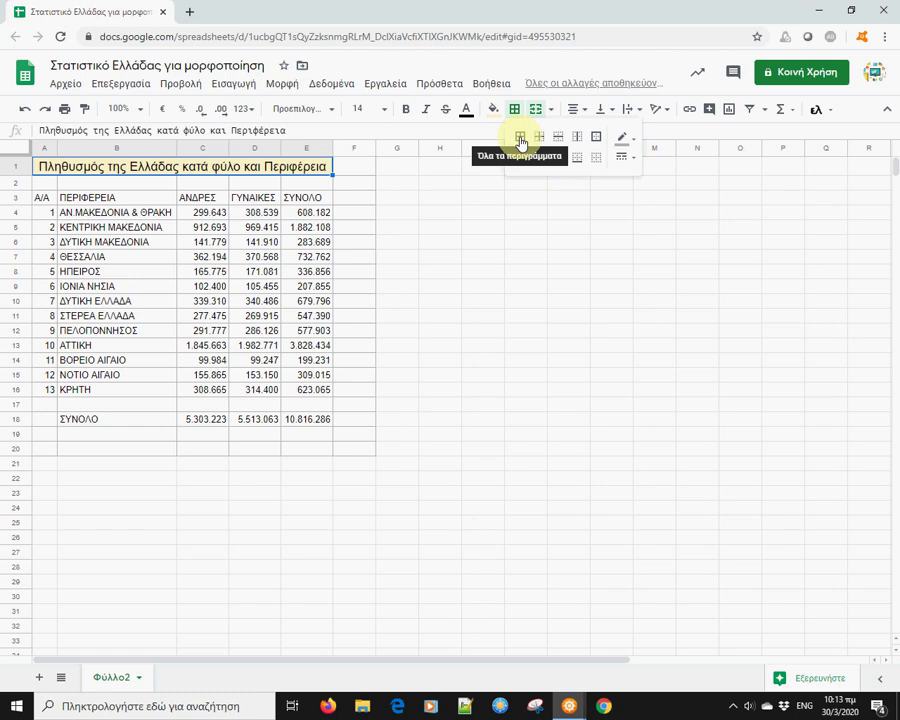
left_click(520, 142)
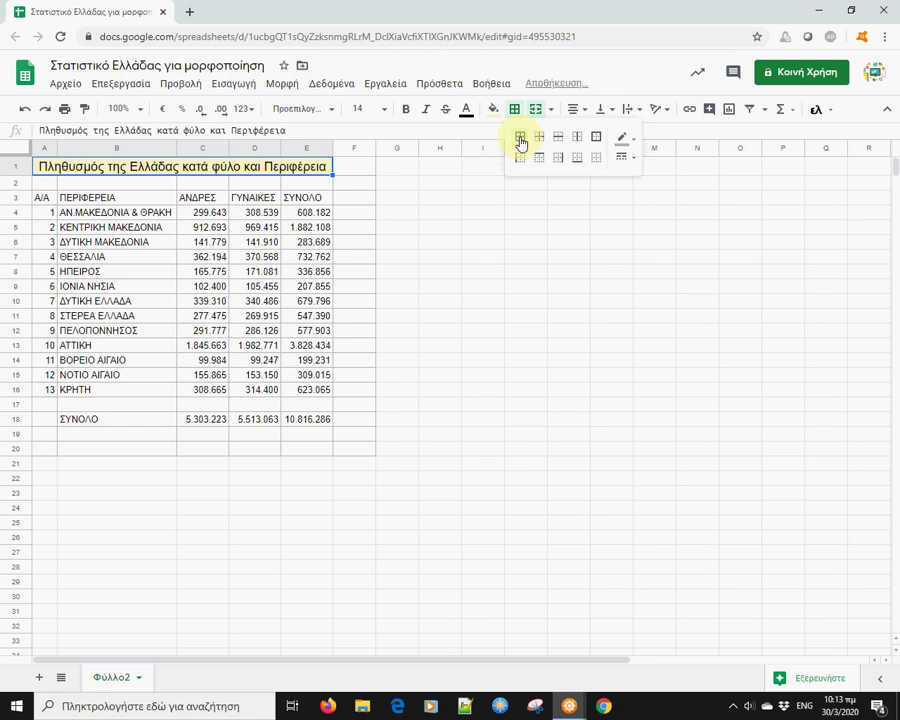
left_click(622, 140)
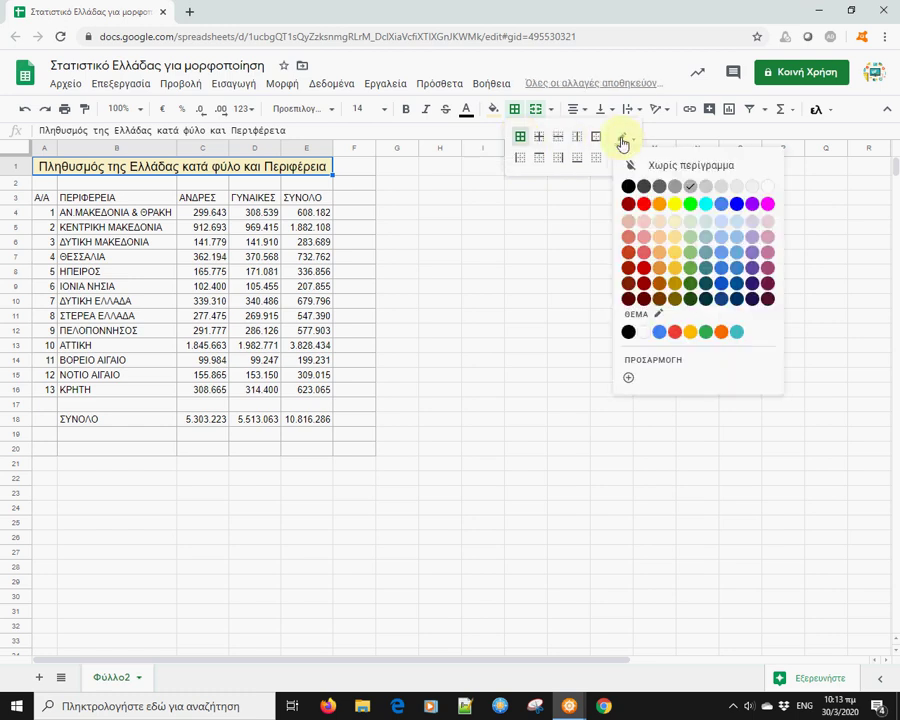
left_click(629, 186)
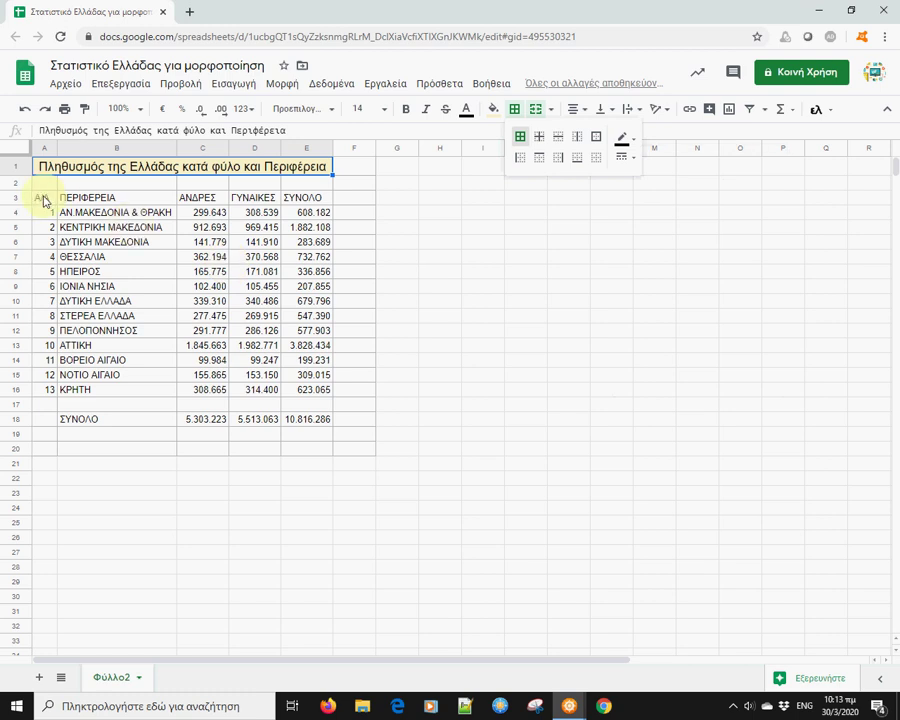
Format the column headings in A3:E3 as bold, centred text on a light green fill
left_click_drag(46, 200, 306, 200)
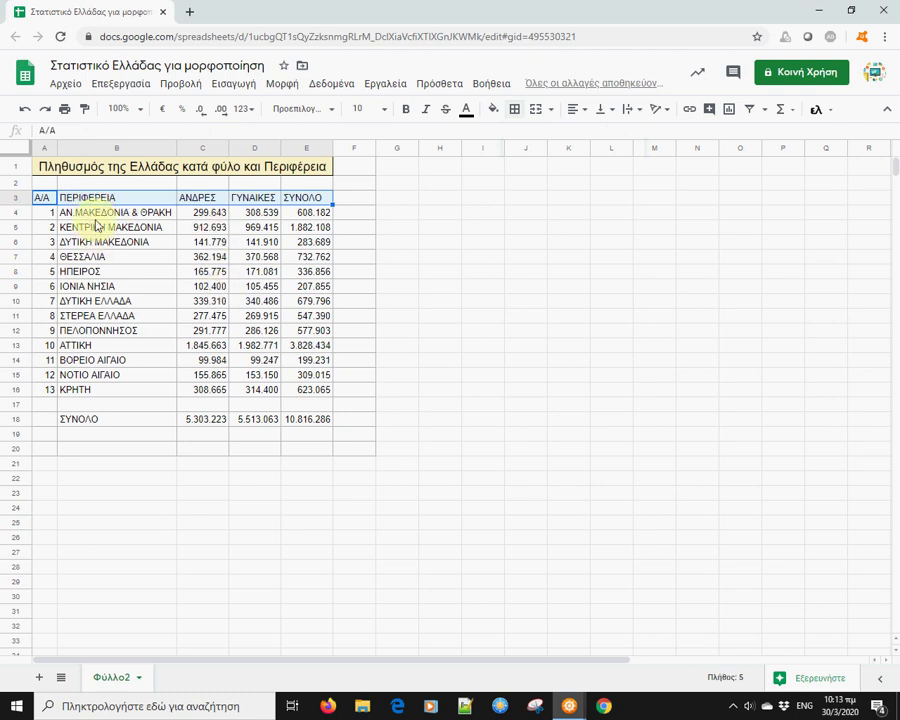
left_click(407, 113)
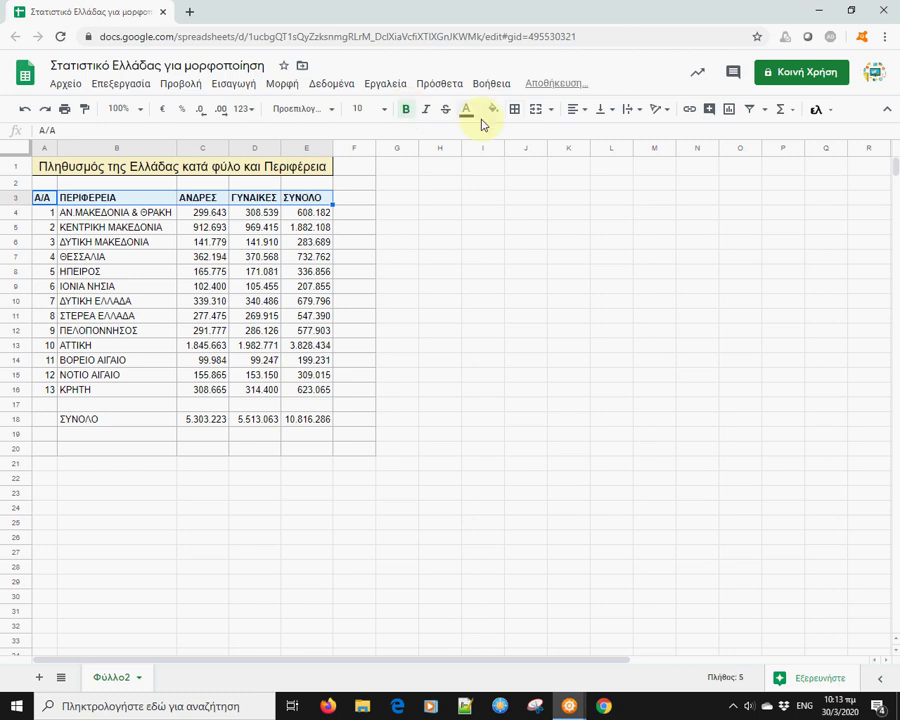
left_click(576, 110)
left_click(595, 137)
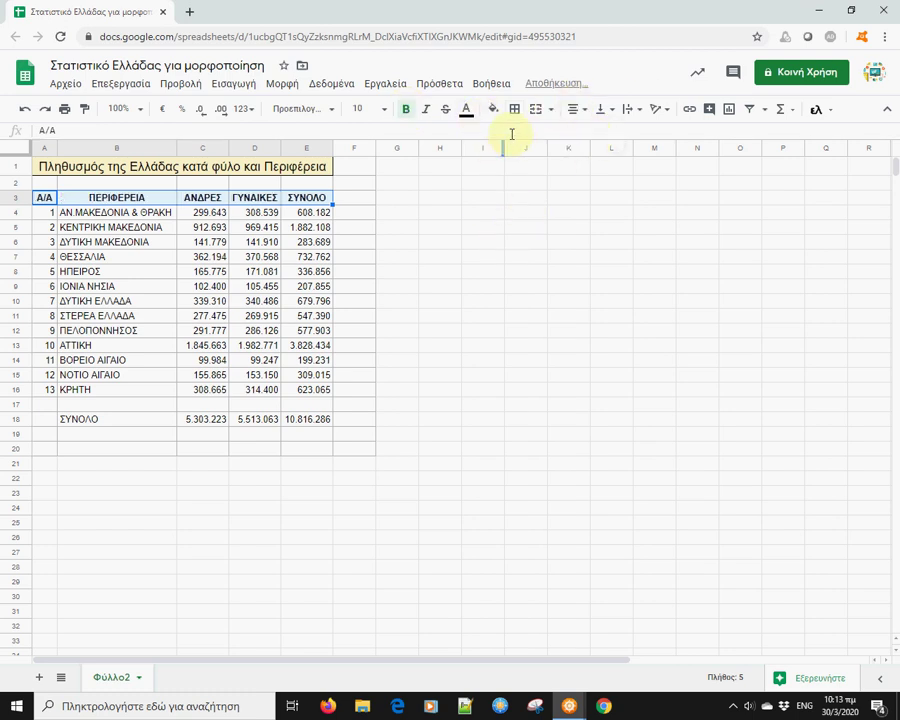
left_click(493, 110)
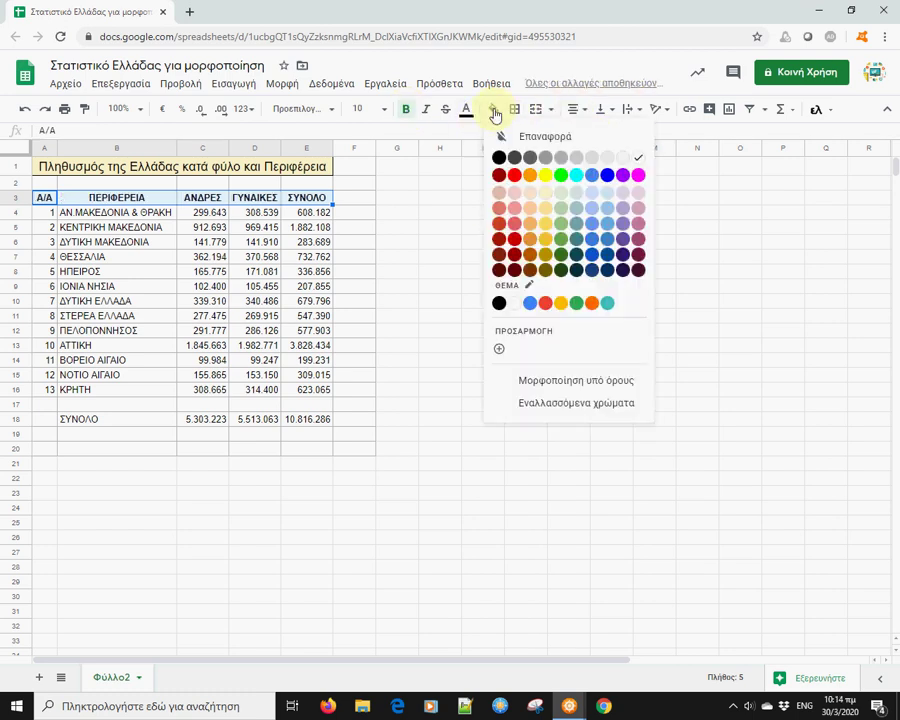
left_click(560, 202)
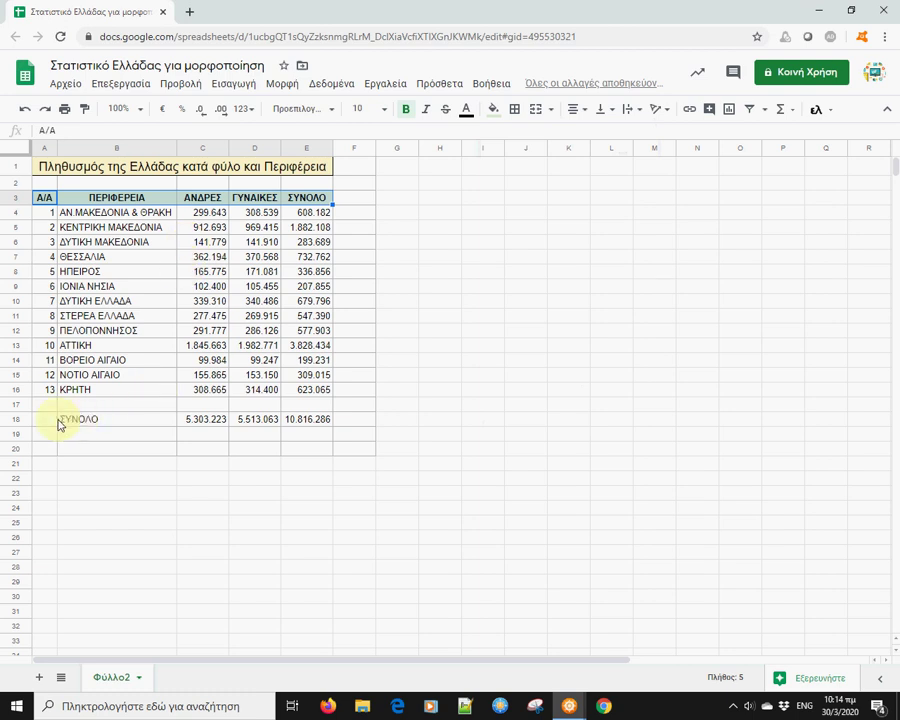
Make the ΣΥΝΟΛΟ row in A18:E18 bold with red text
left_click_drag(52, 421, 315, 422)
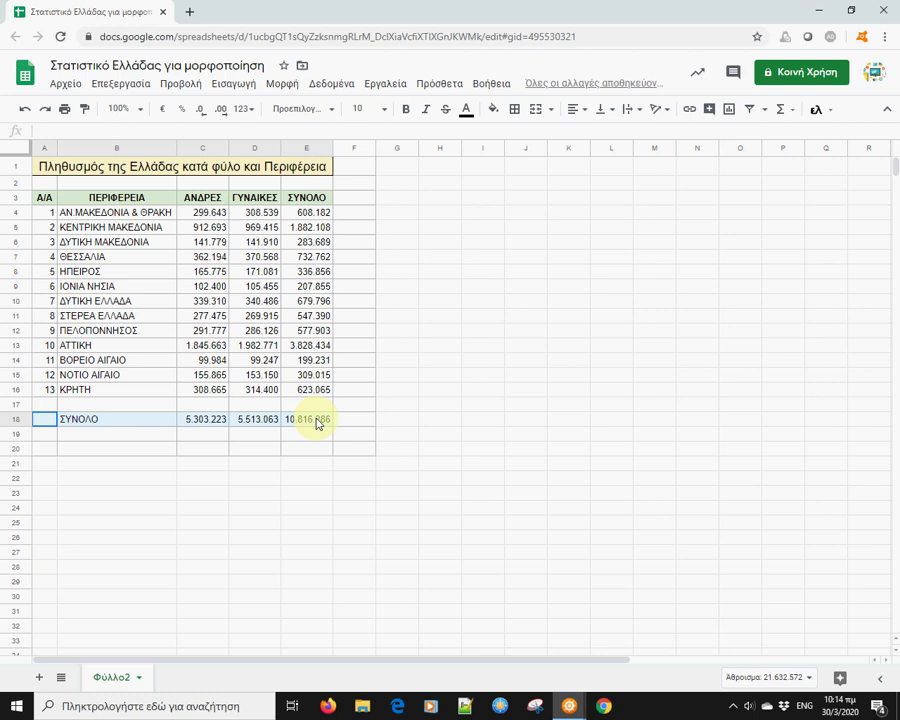
left_click(405, 111)
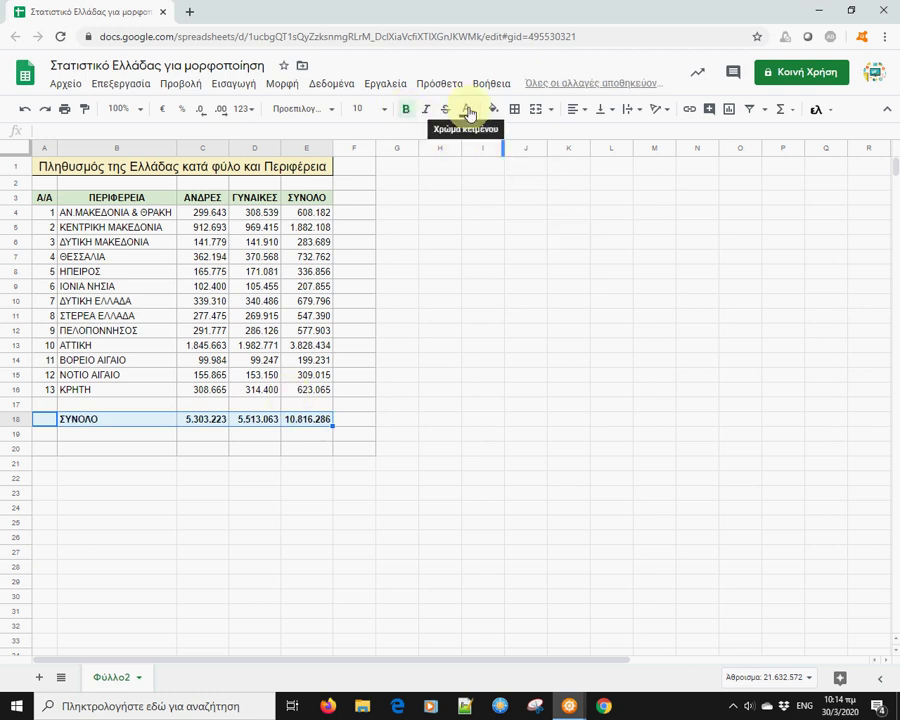
left_click(469, 110)
left_click(488, 177)
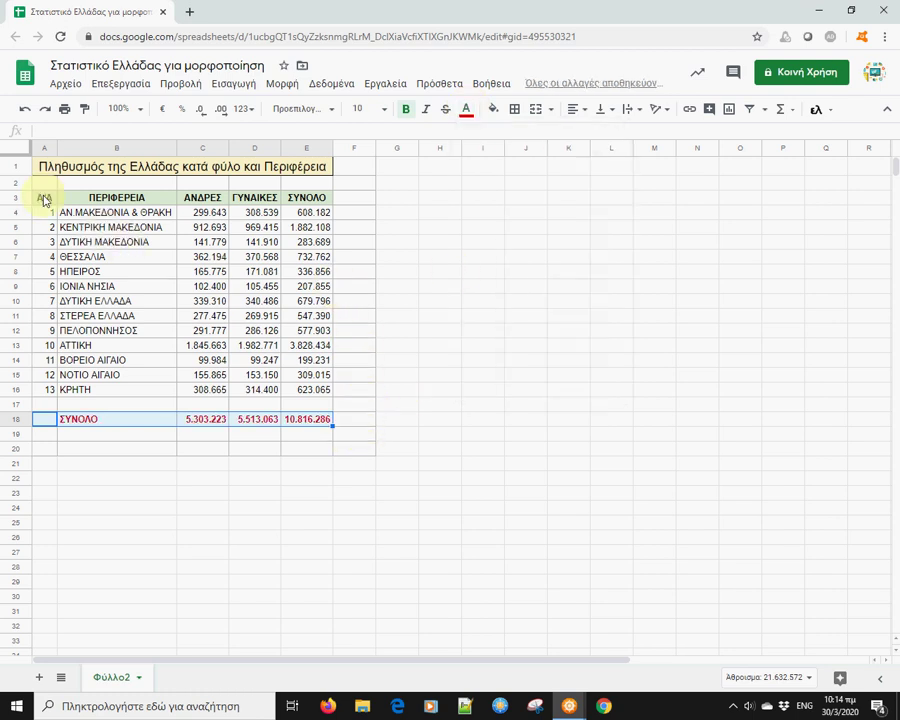
Fill the regional totals in E4:E16 of the ΣΥΝΟΛΟ column with bright yellow
left_click_drag(304, 213, 306, 392)
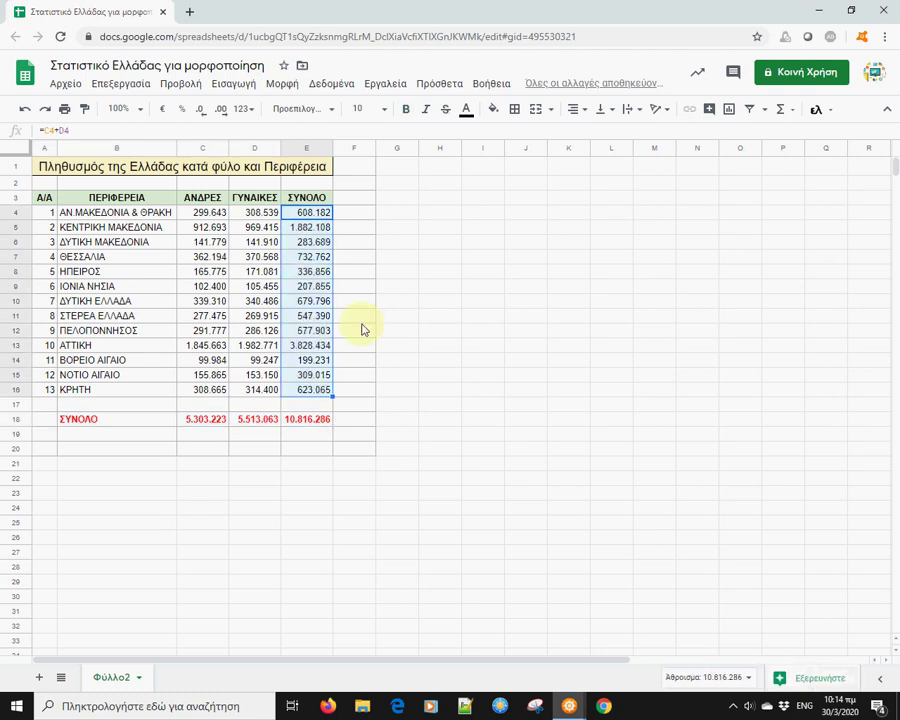
left_click(493, 110)
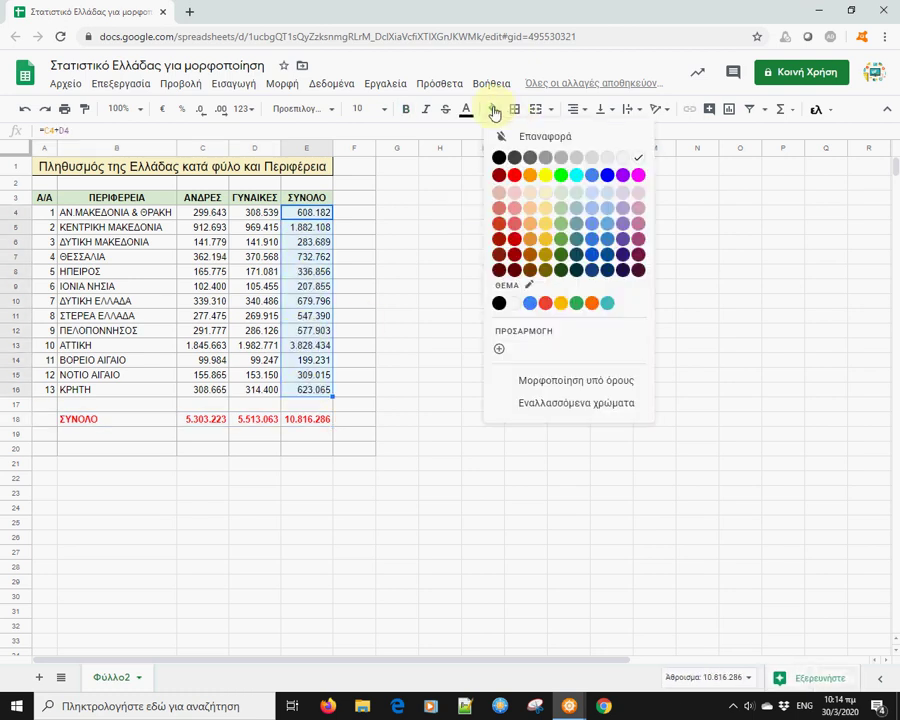
left_click(546, 176)
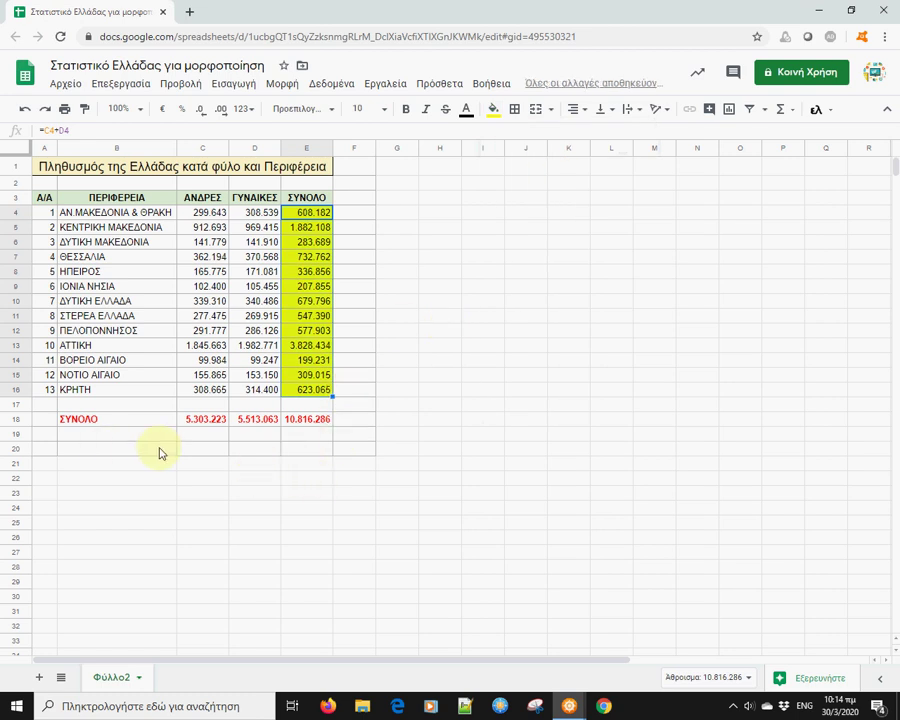
left_click(203, 336)
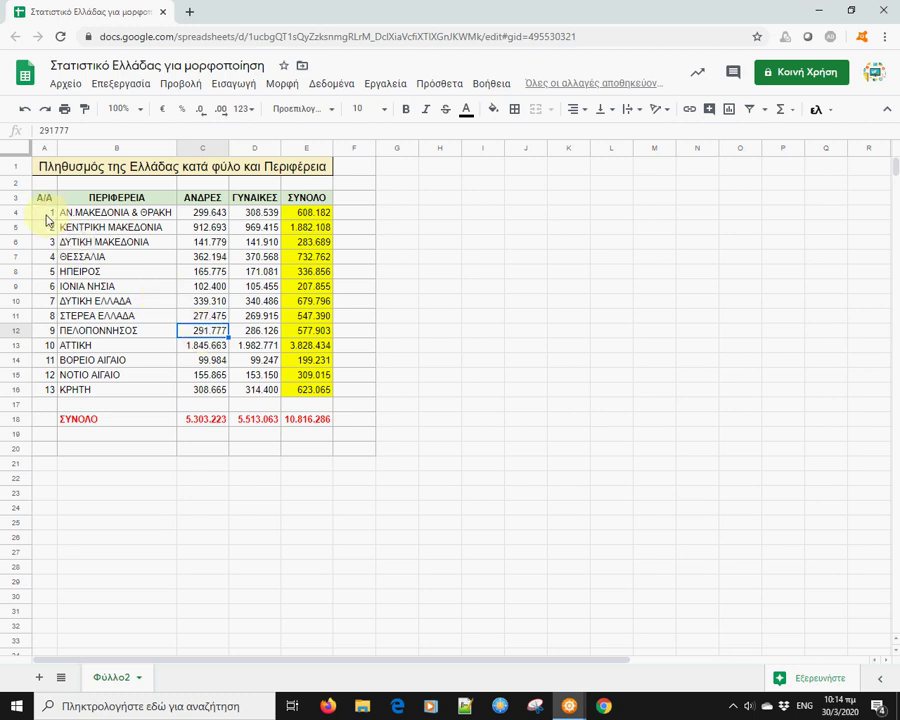
Apply all borders to the table body with its headings in A3:E16 and to the ΣΥΝΟΛΟ row in A18:E18
mouse_move(42, 196)
left_mouse_down()
mouse_move(196, 208)
mouse_move(318, 233)
mouse_move(338, 325)
mouse_move(315, 390)
left_mouse_up()
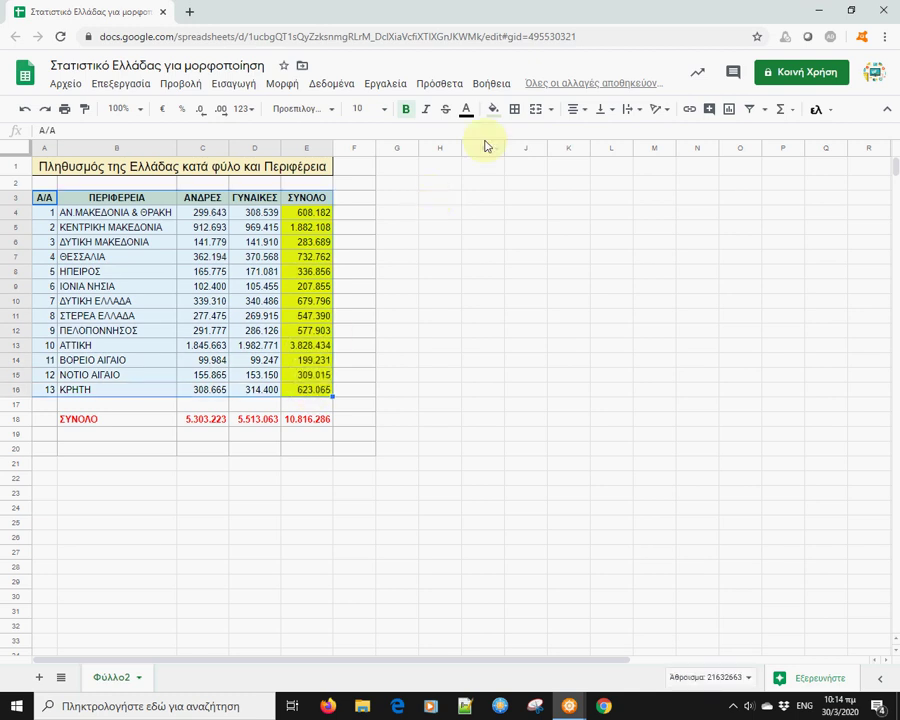
left_click(514, 110)
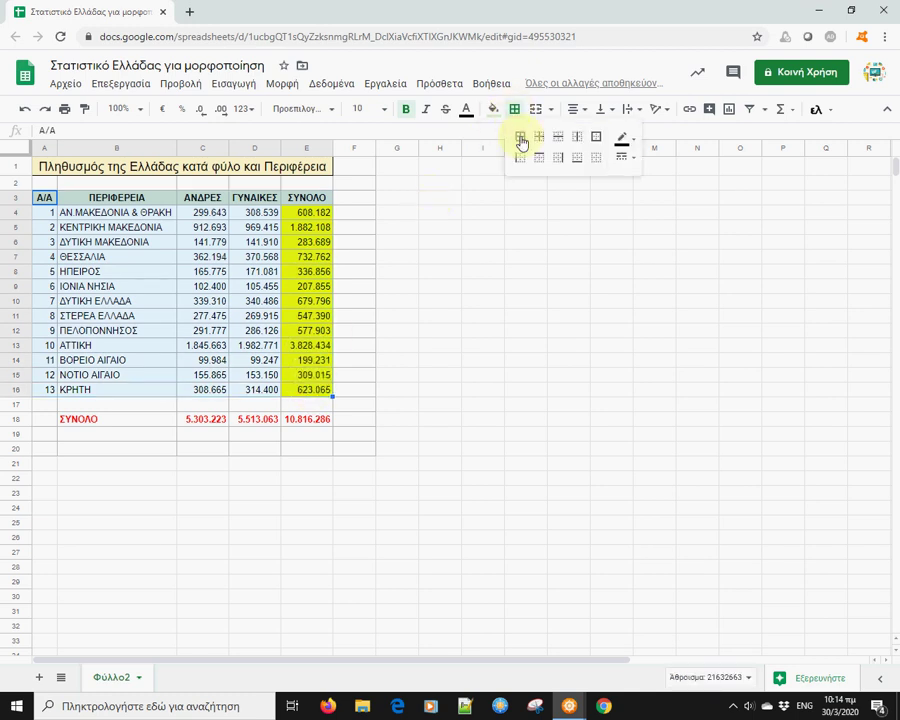
left_click(521, 141)
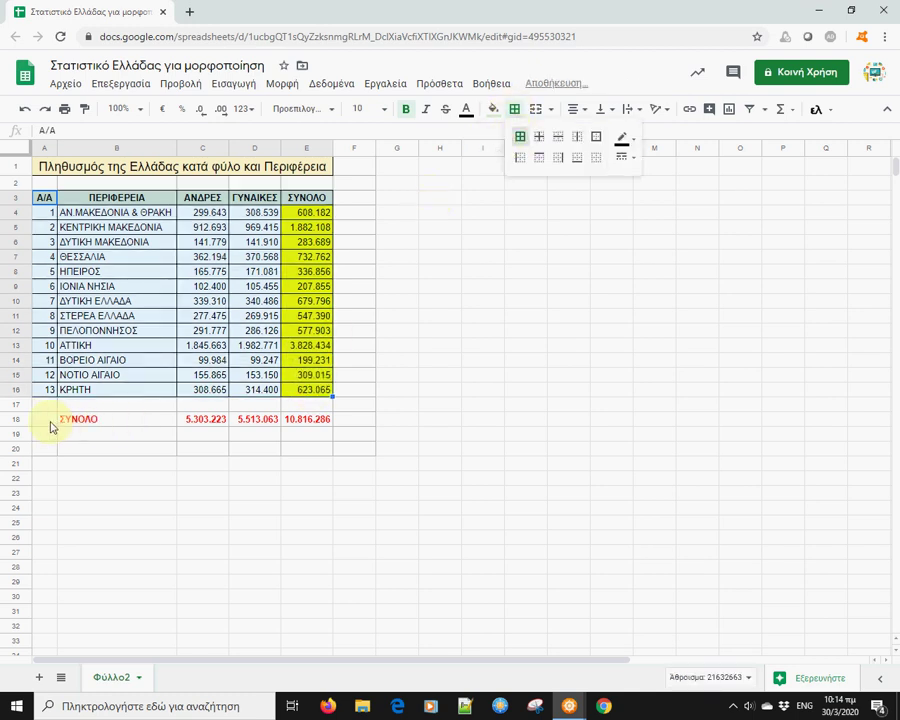
left_click_drag(50, 421, 320, 420)
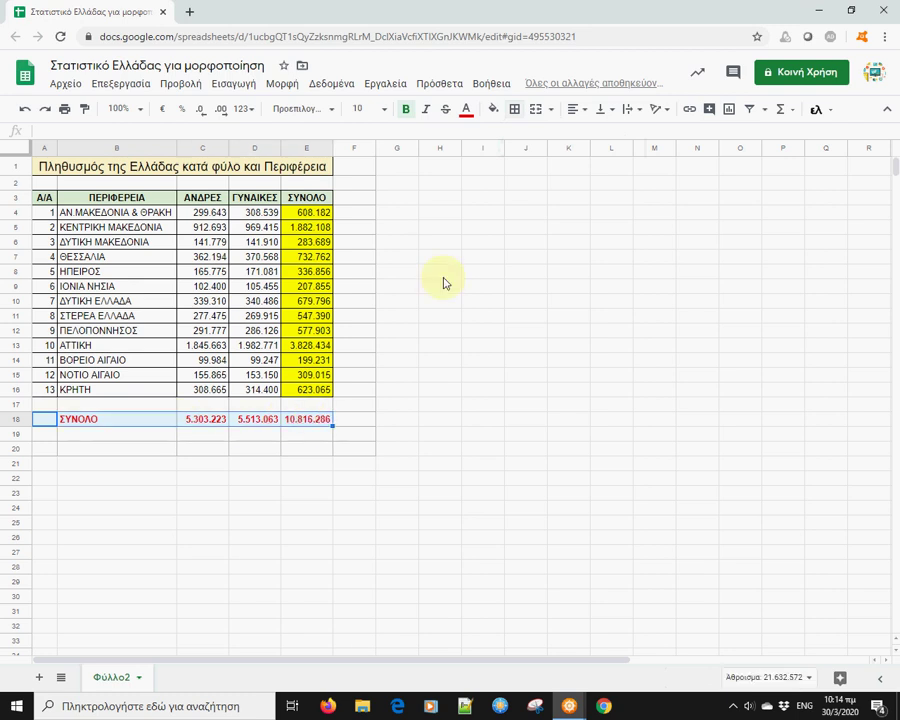
left_click(514, 112)
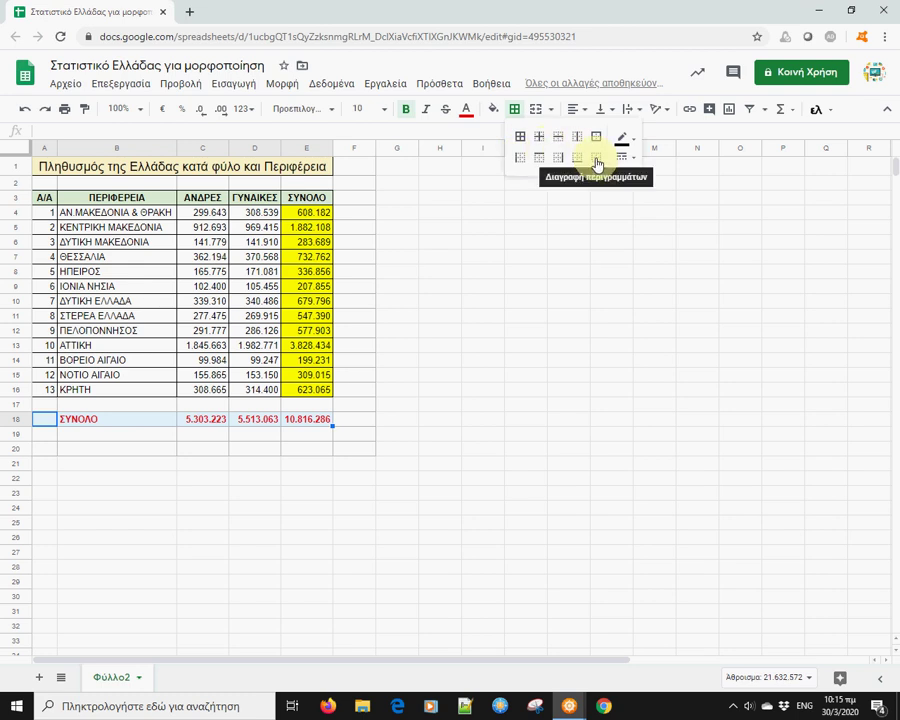
left_click(520, 138)
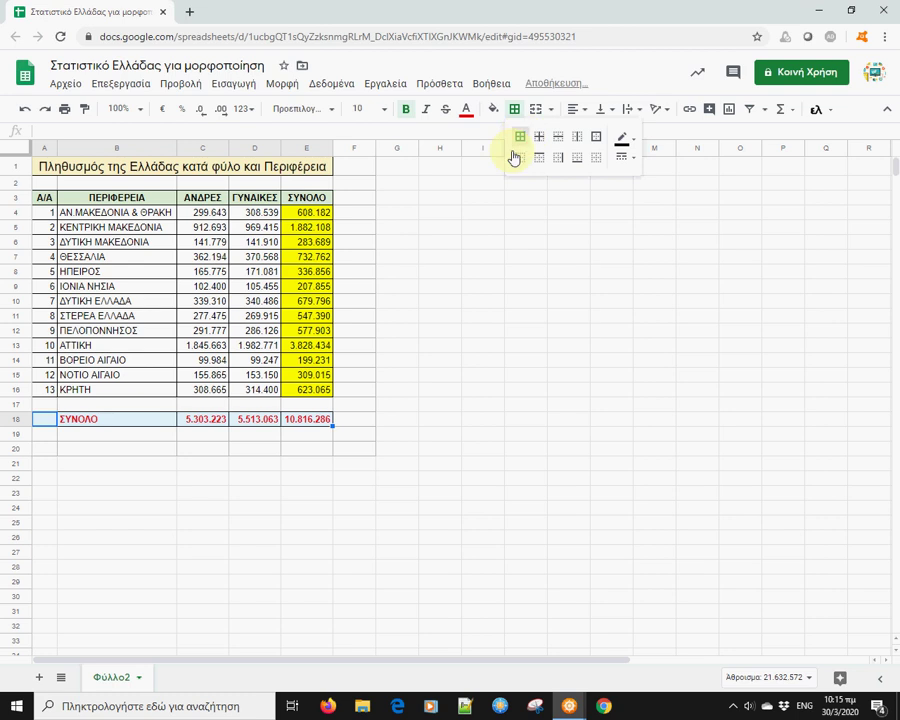
left_click(258, 479)
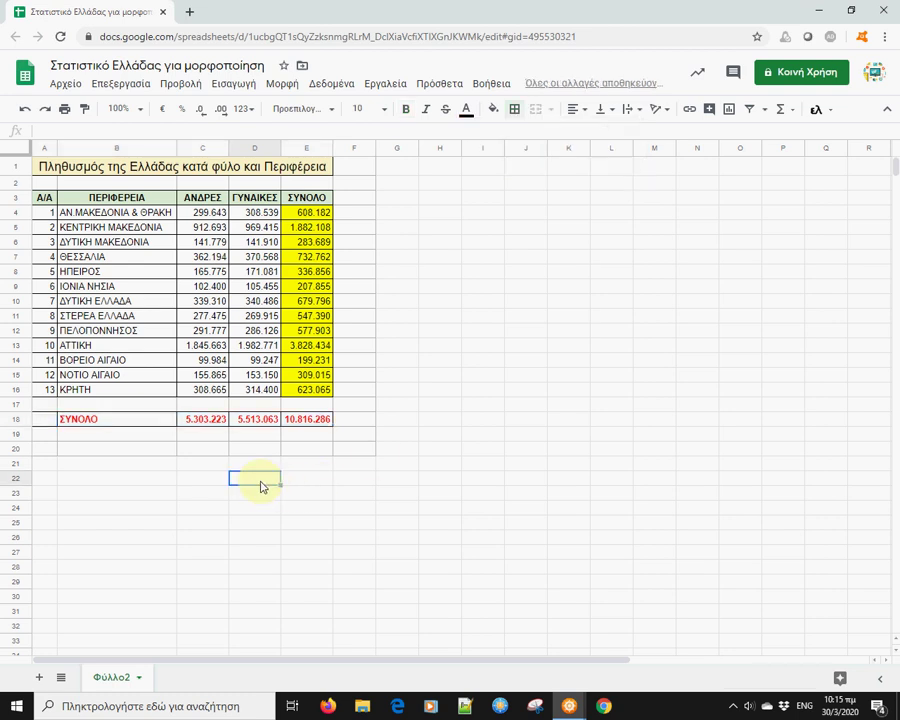